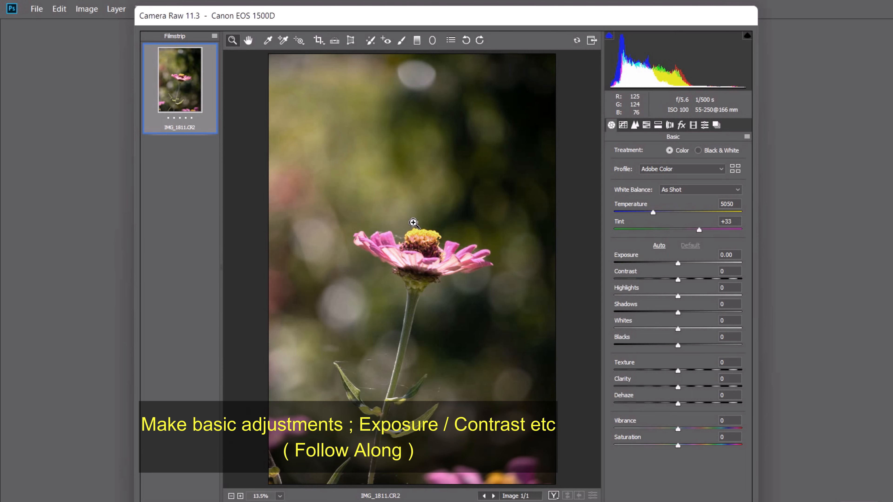
- Adjust the flower photo's basic tones: Exposure +0.10, Contrast -3, Highlights +5, Texture +21 and Clarity +24
drag(413, 222, 415, 250)
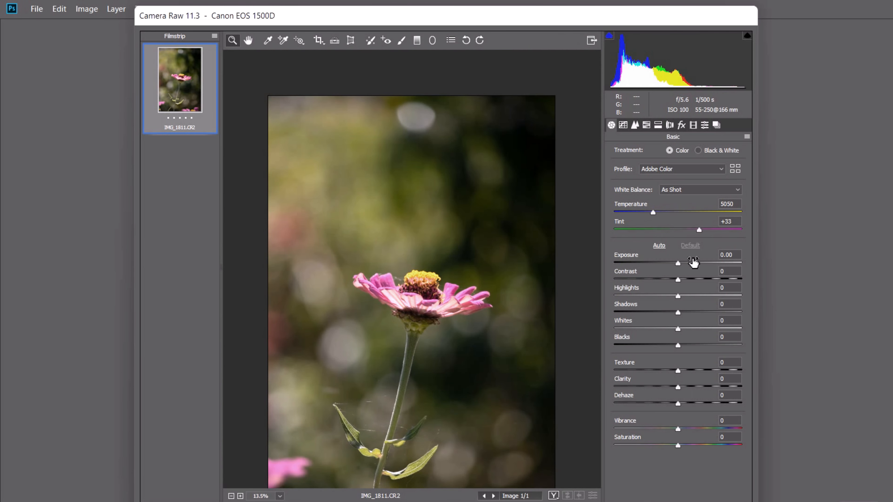
drag(684, 263, 676, 280)
click(681, 295)
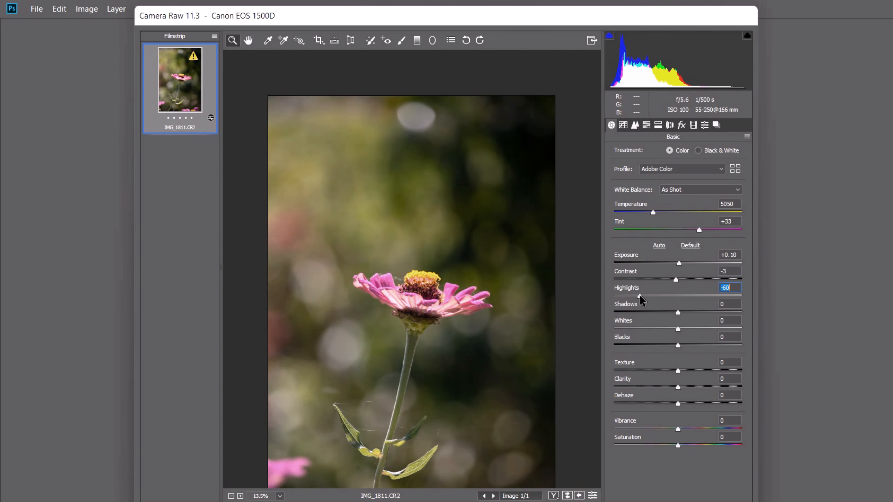
click(693, 386)
click(691, 372)
- Shape the RGB point tone curve by slightly lowering a midtone point and adding a shadow point at input 47, output 53
click(624, 123)
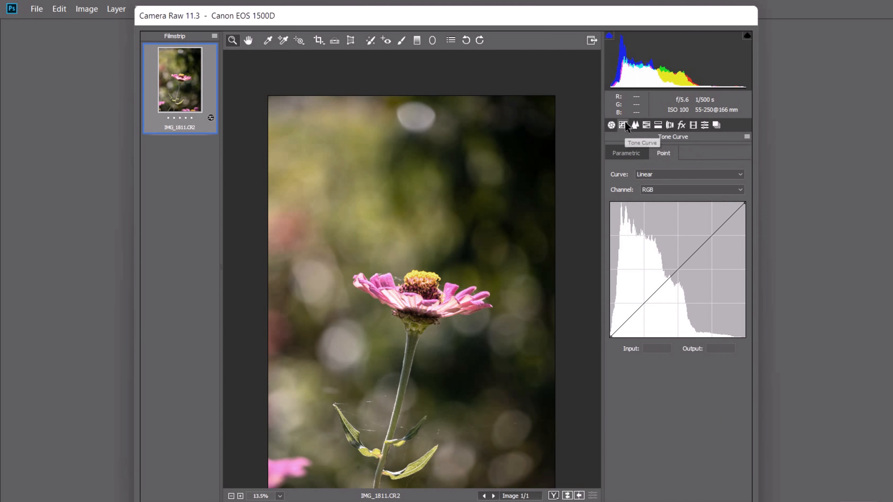
click(647, 190)
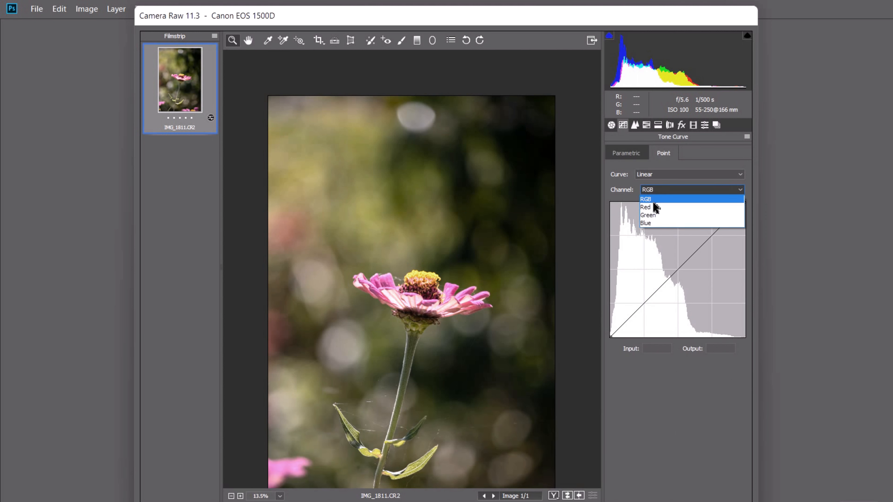
click(653, 199)
click(666, 283)
mouse_move(665, 284)
mouse_down()
mouse_move(664, 276)
mouse_move(672, 292)
mouse_up()
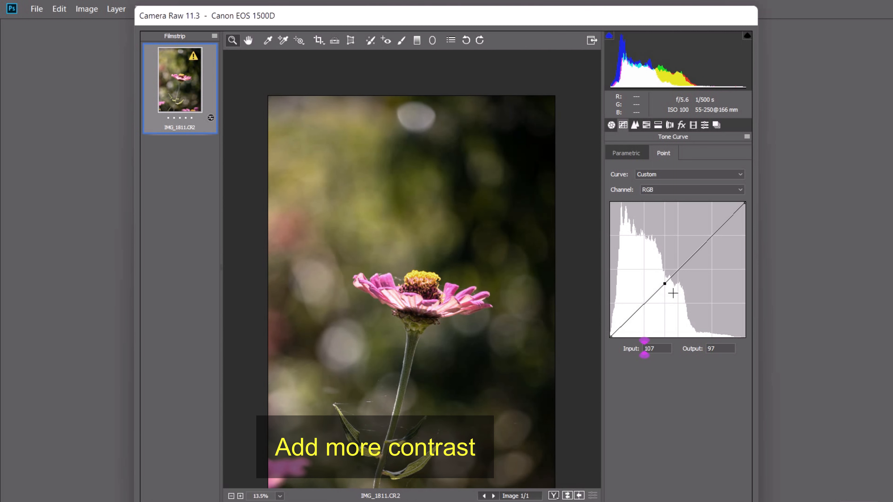
click(640, 319)
drag(640, 319, 642, 316)
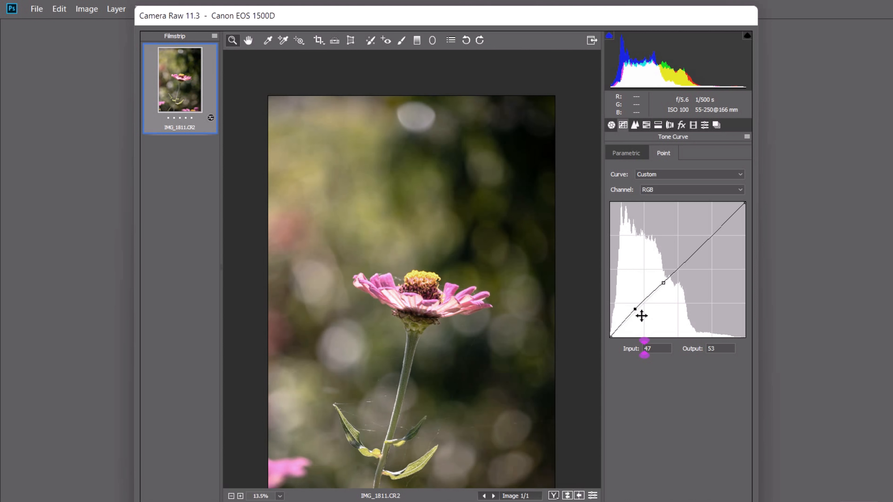
- Cool the photo's white balance by setting Temperature to 3900
click(611, 125)
drag(649, 216, 639, 211)
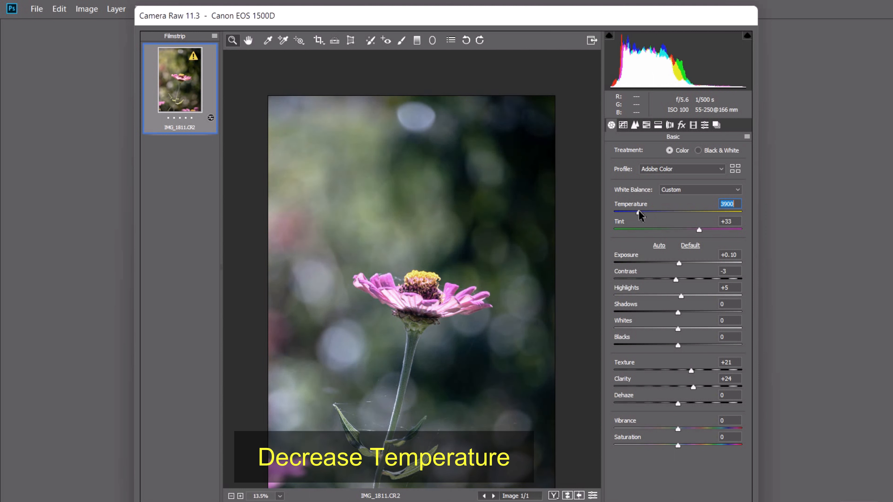
- Calibrate the colours with Red Primary Hue +100, Green Primary Hue +100, Blue Primary Hue -100 and Blue Primary Saturation +13
click(693, 125)
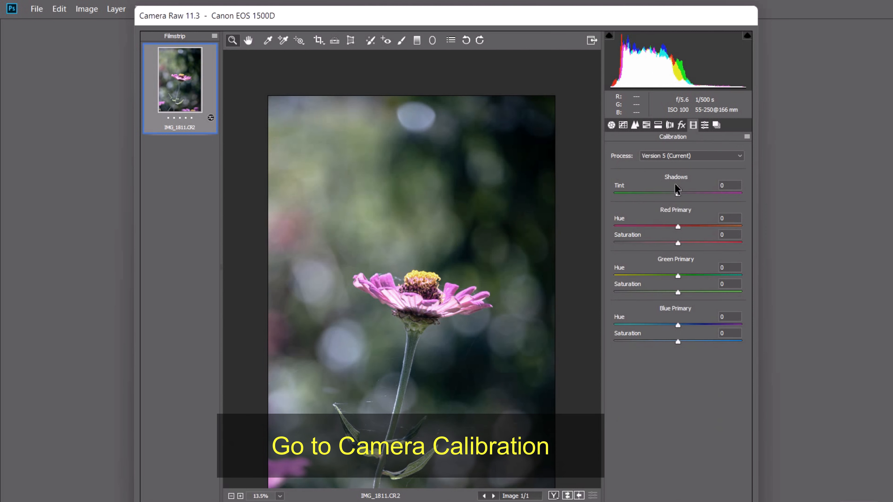
drag(674, 219, 750, 243)
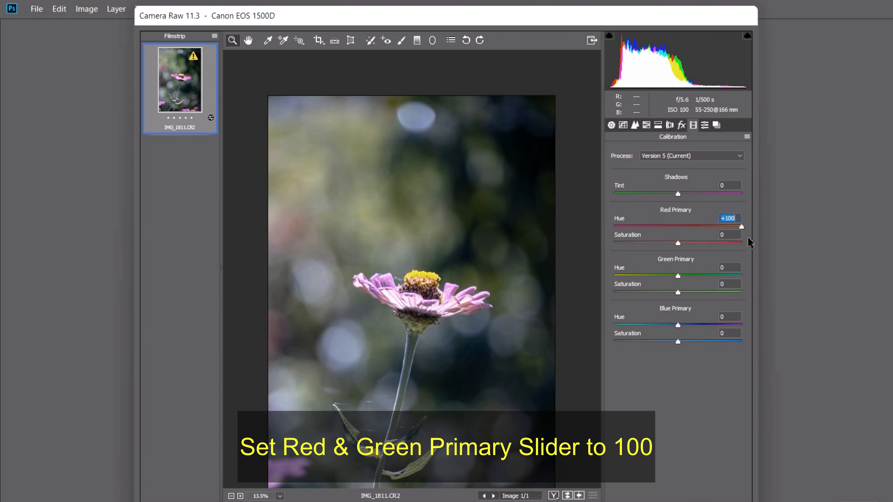
drag(679, 276, 818, 282)
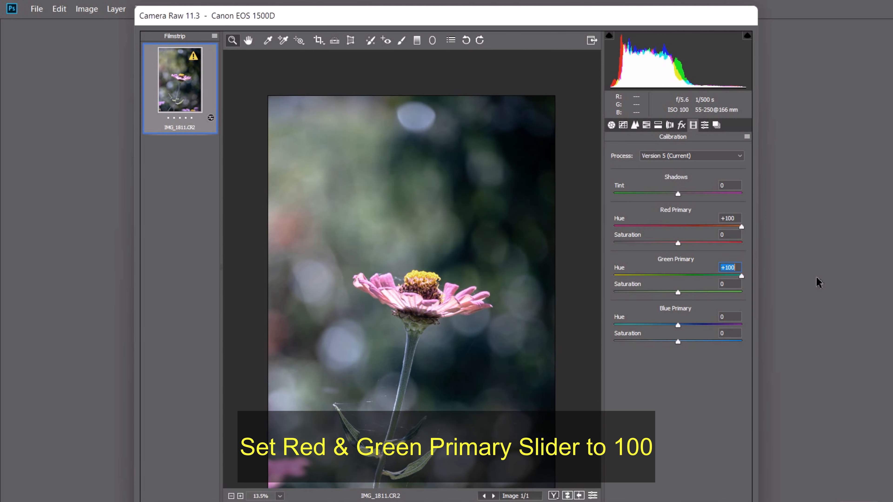
drag(700, 327, 535, 347)
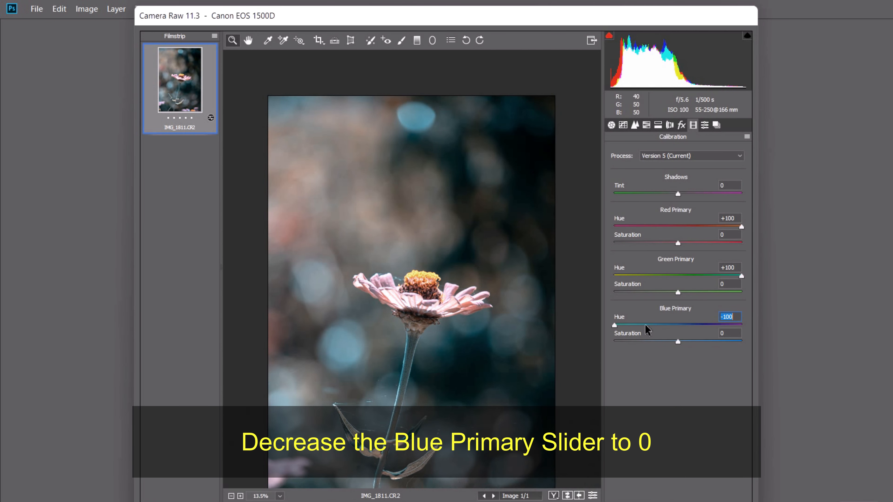
drag(680, 341, 686, 341)
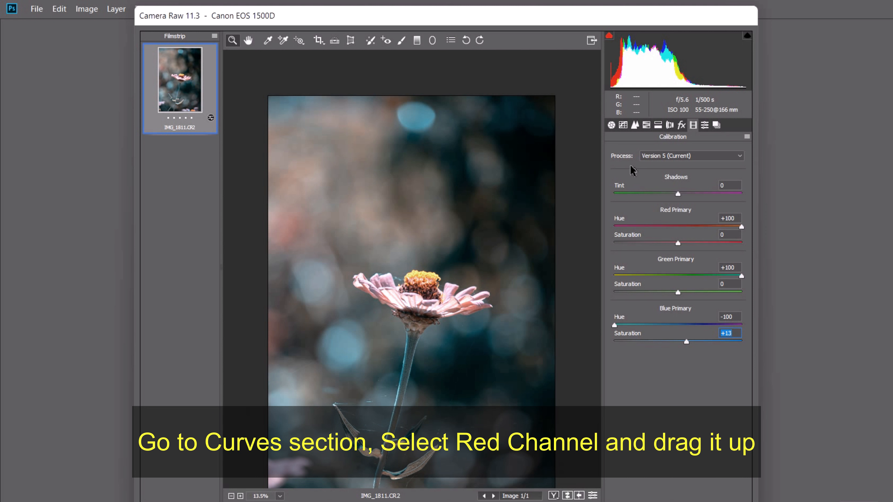
- Raise the Red channel's point curve slightly at the midtones, to input 128 and output 133
click(623, 125)
click(648, 190)
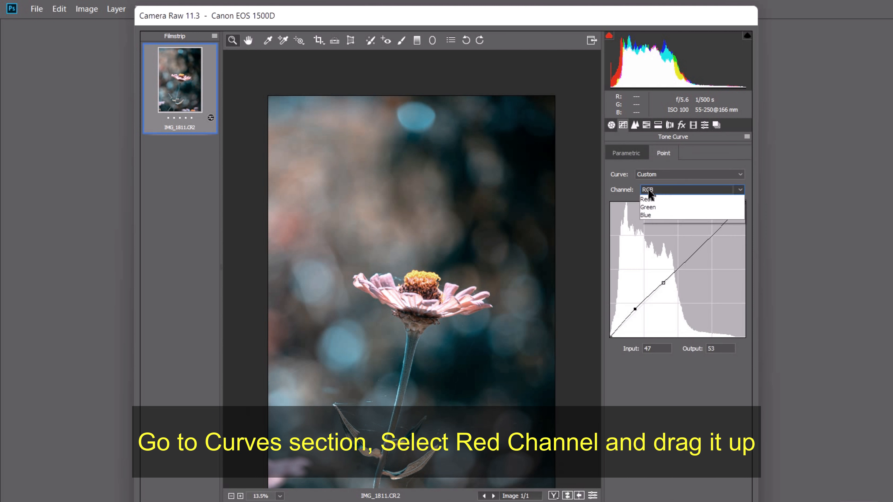
click(654, 207)
drag(687, 278, 688, 276)
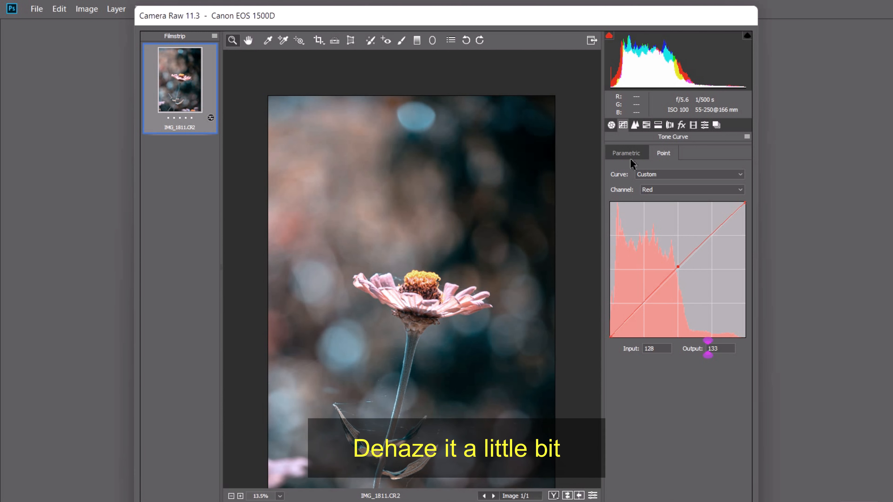
- Set the photo's overall Dehaze to -3 in the basic adjustments
click(611, 128)
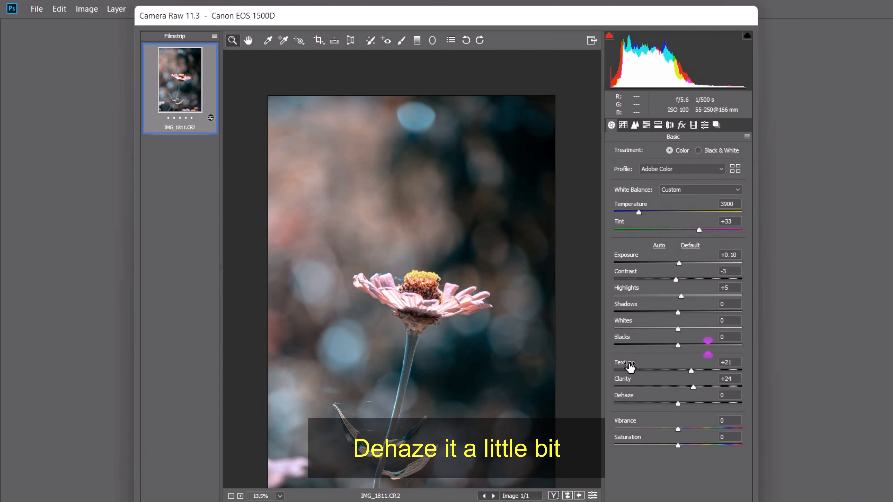
click(673, 404)
drag(670, 403, 677, 404)
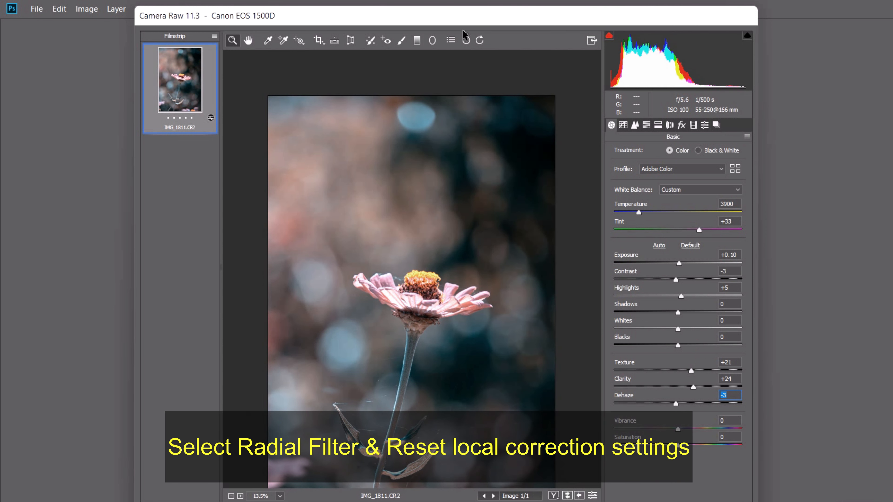
- Start a Radial Filter and reset its local correction settings
click(433, 40)
click(747, 123)
click(761, 153)
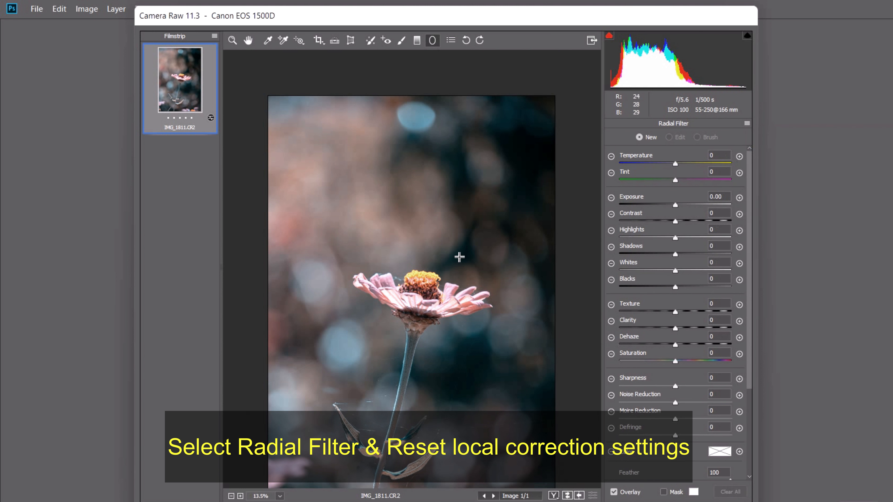
- Draw a radial filter ellipse, centre it on the flower head, tilt it slightly and widen it beyond the petals
drag(386, 277, 439, 351)
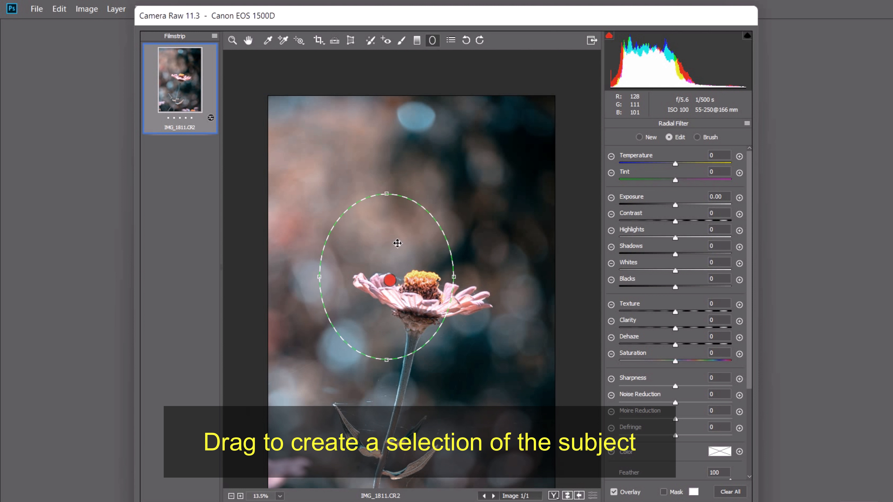
drag(401, 287, 431, 296)
drag(447, 216, 457, 221)
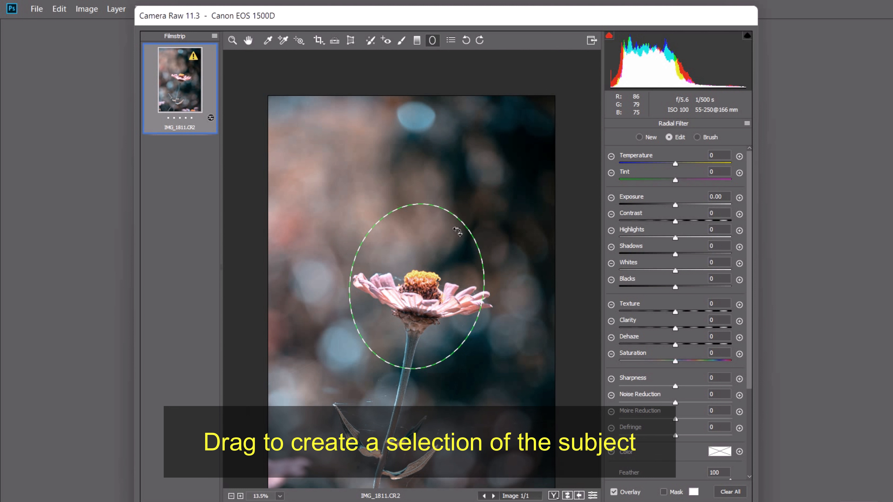
drag(490, 305, 517, 306)
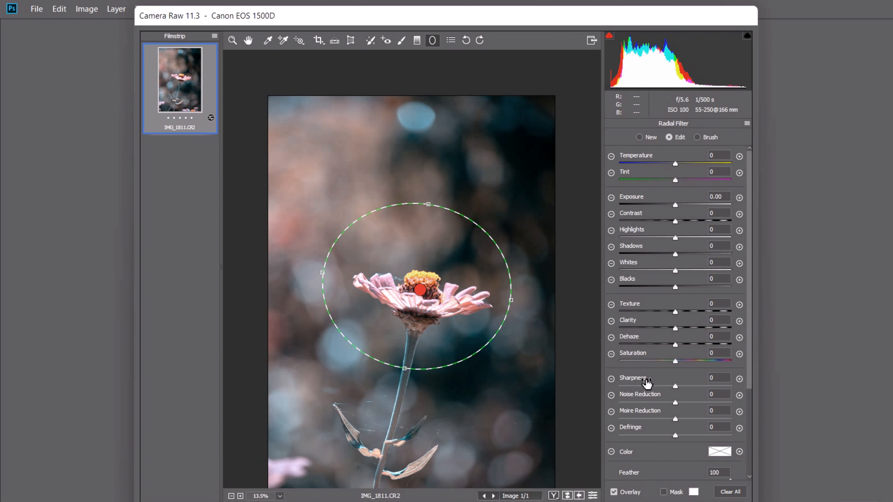
- Set the radial filter to Dehaze -33, Exposure +0.65, Contrast +22, Highlights -13, Clarity -8 and Saturation +30
mouse_move(748, 364)
mouse_down()
mouse_move(750, 438)
mouse_move(748, 368)
mouse_up()
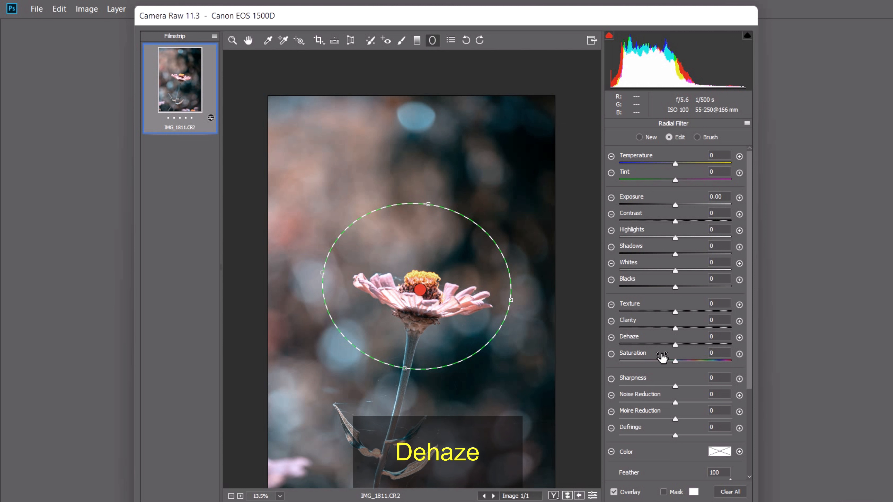
click(657, 345)
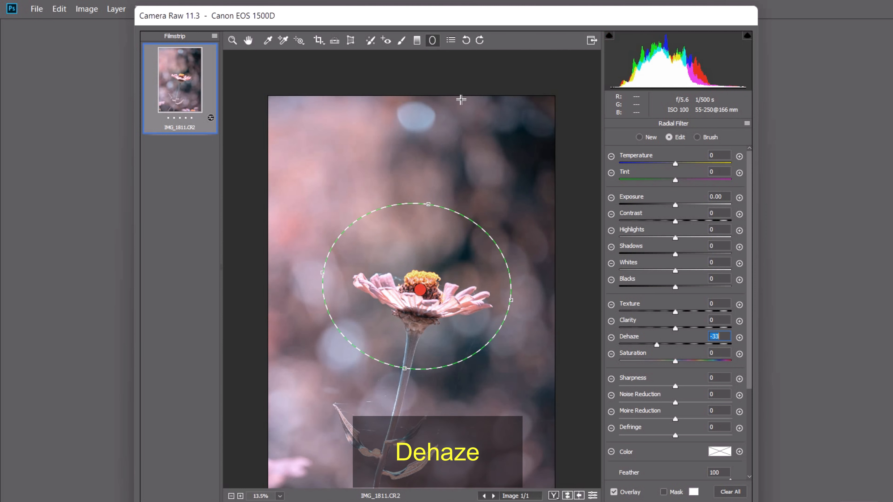
mouse_move(675, 205)
mouse_down()
mouse_move(638, 200)
mouse_move(683, 211)
mouse_up()
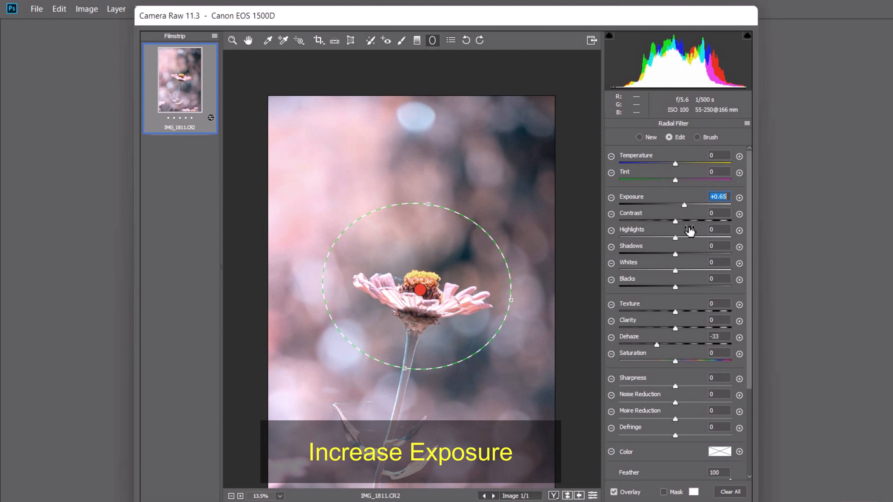
click(686, 221)
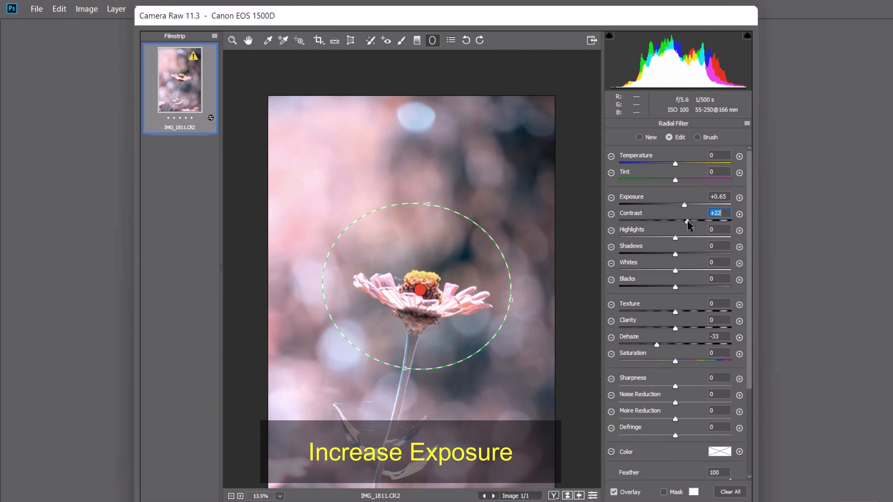
drag(681, 238, 634, 240)
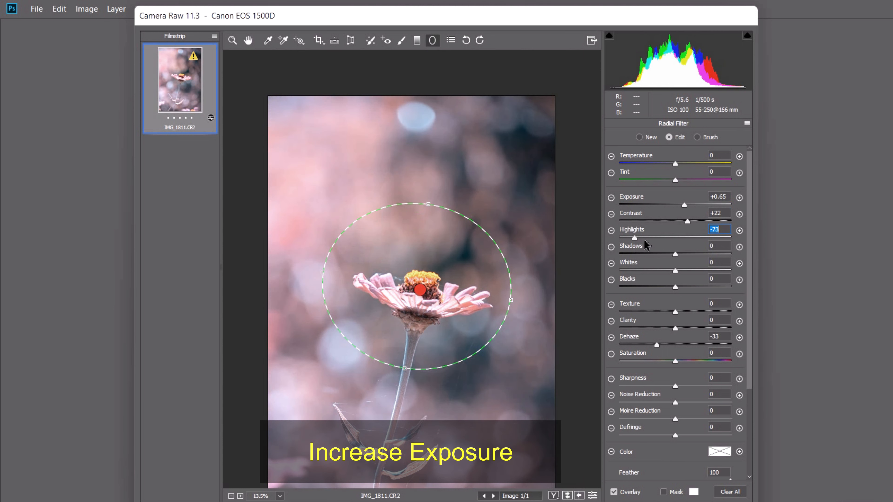
click(667, 238)
drag(677, 324, 673, 328)
mouse_move(675, 361)
mouse_down()
mouse_move(702, 361)
mouse_move(692, 364)
mouse_up()
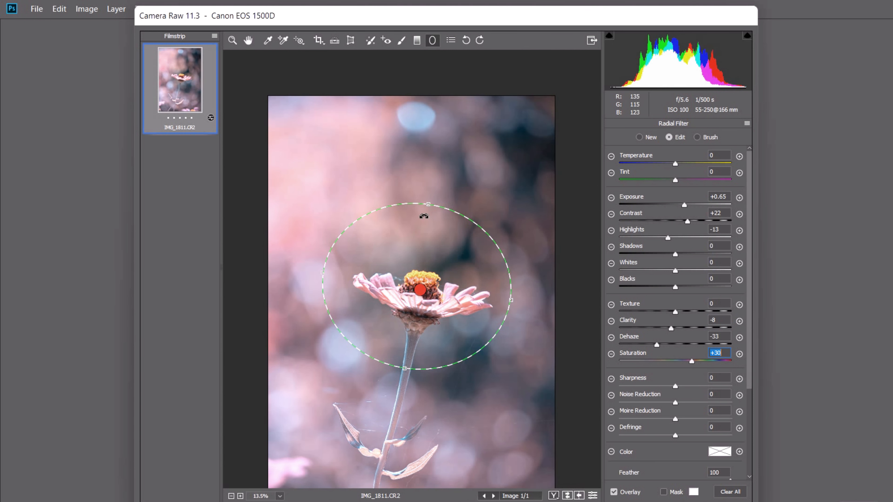
- Brush over the flower petals to refine the radial filter's mask, and return to the basic adjustments
click(708, 138)
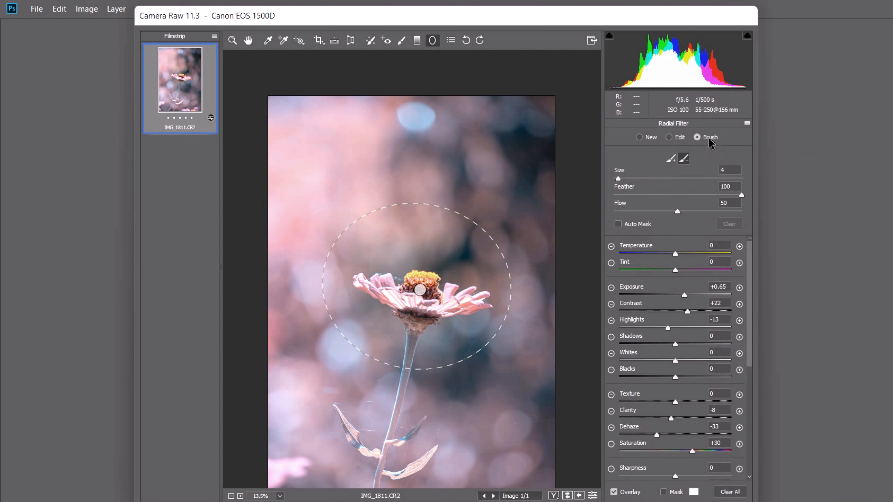
mouse_move(447, 310)
mouse_down()
mouse_move(459, 308)
mouse_move(414, 313)
mouse_move(392, 303)
mouse_up()
click(232, 39)
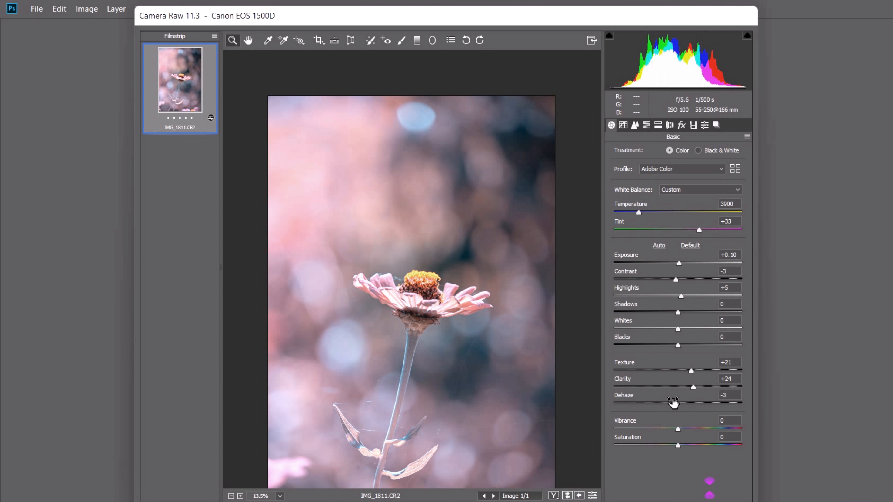
- Set the whole photo's Dehaze to -12, Clarity to +42 and Tint to +44
drag(673, 404, 671, 403)
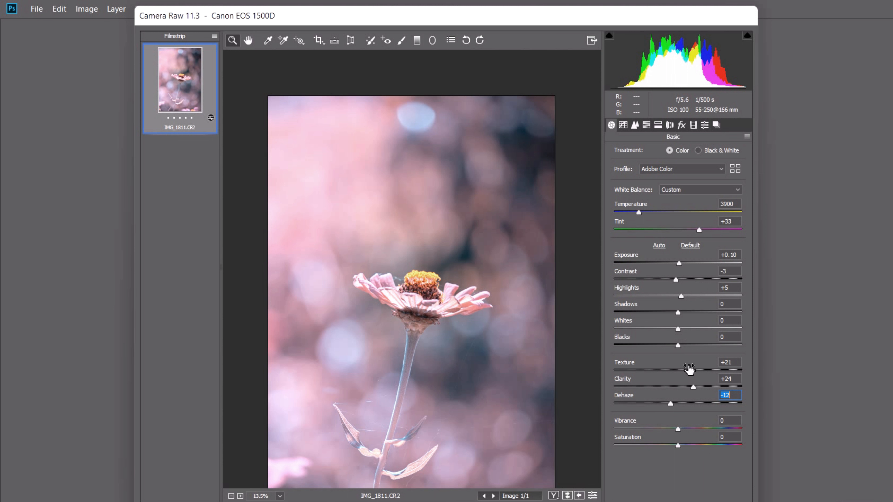
click(704, 387)
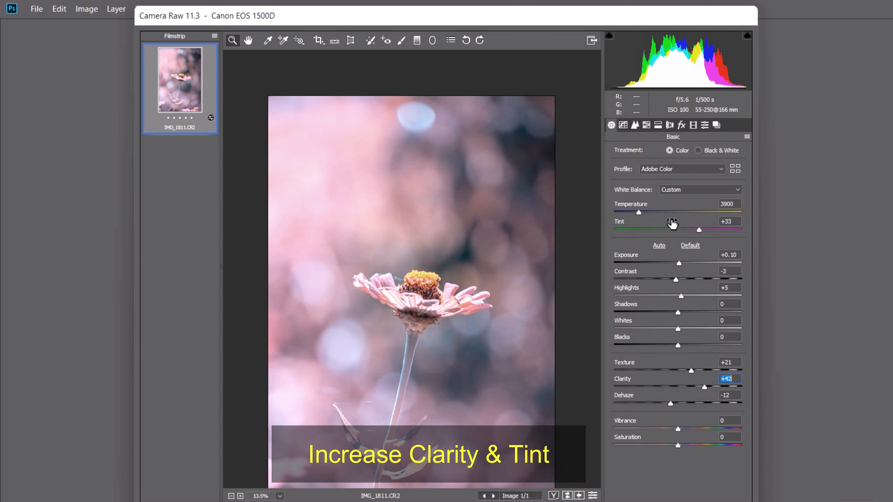
drag(699, 231, 707, 231)
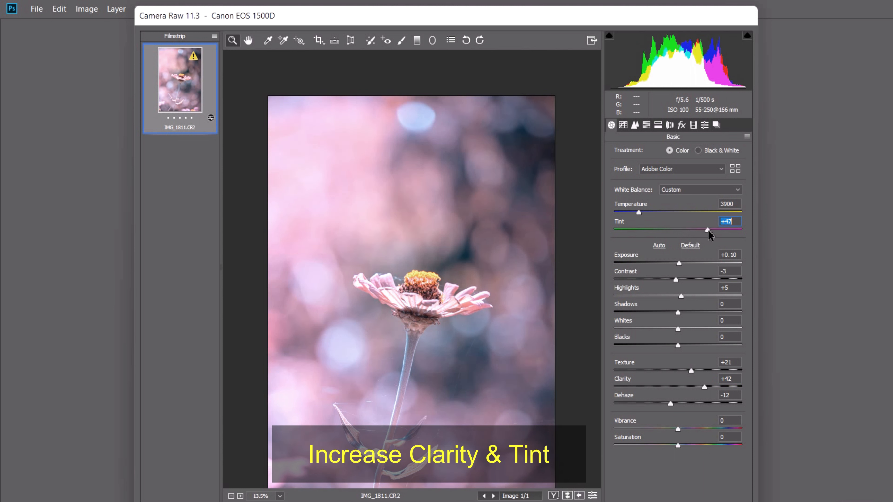
- Fine-tune the photo with Shadows -17, Contrast +29 and Temperature 3950
click(652, 312)
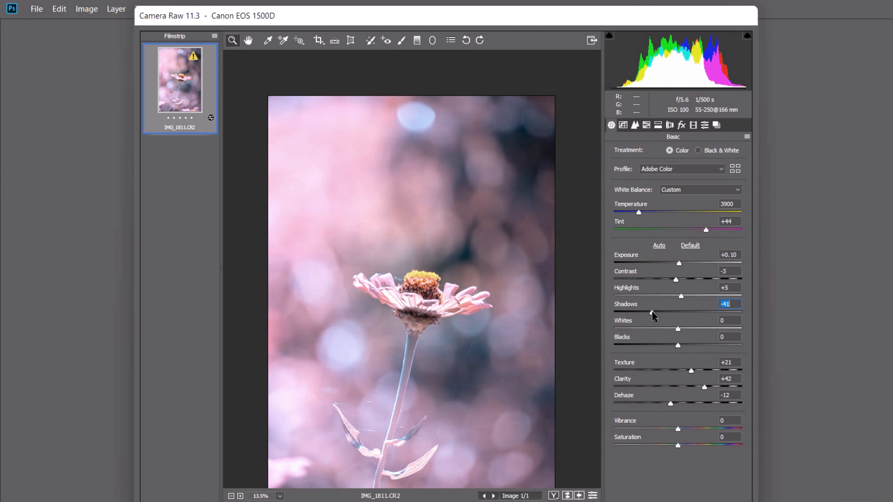
drag(637, 314, 701, 278)
click(696, 278)
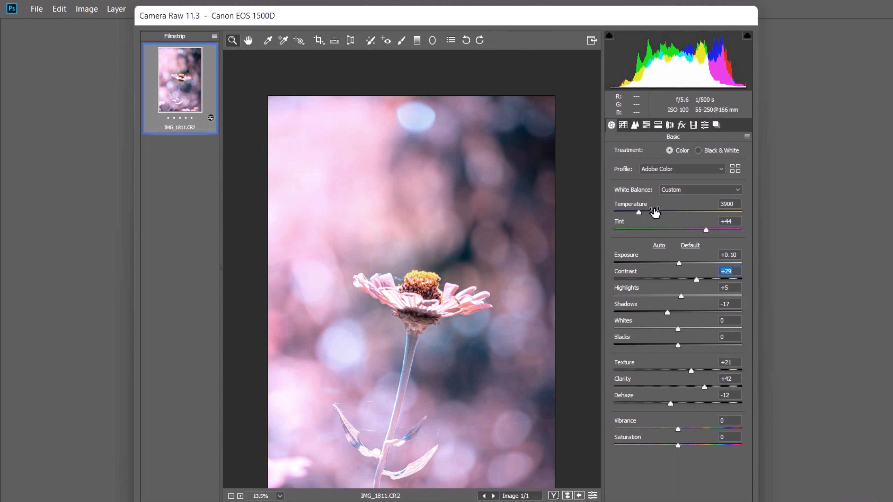
click(648, 214)
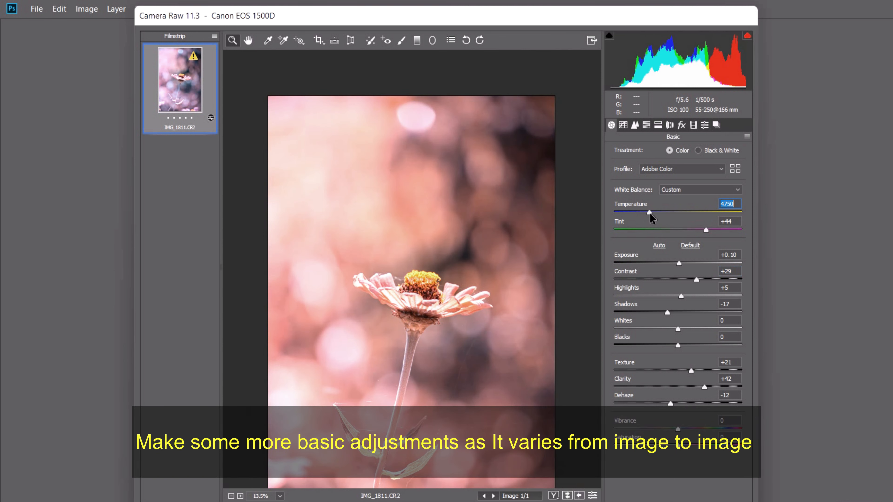
mouse_move(639, 214)
mouse_down()
mouse_move(627, 213)
mouse_move(639, 213)
mouse_up()
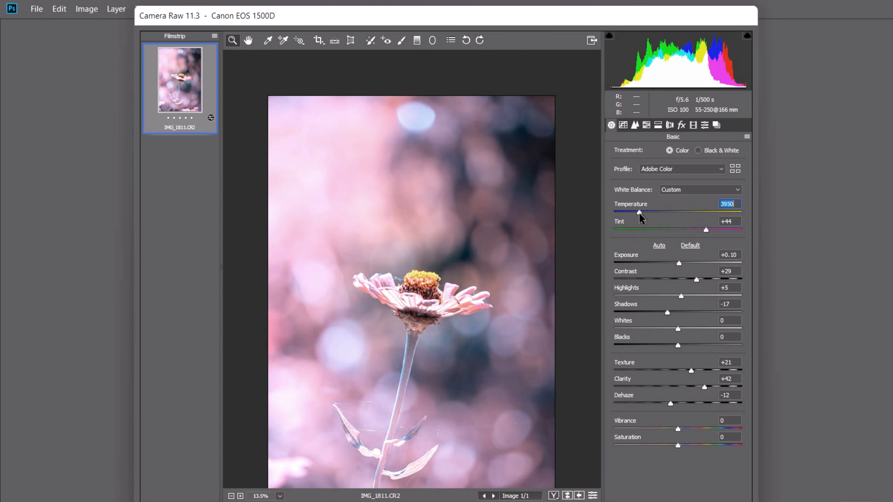
- Reset the Adjustment Brush, set Texture and Clarity to -100, paint over the blurred background and raise the brush Exposure slightly
click(393, 42)
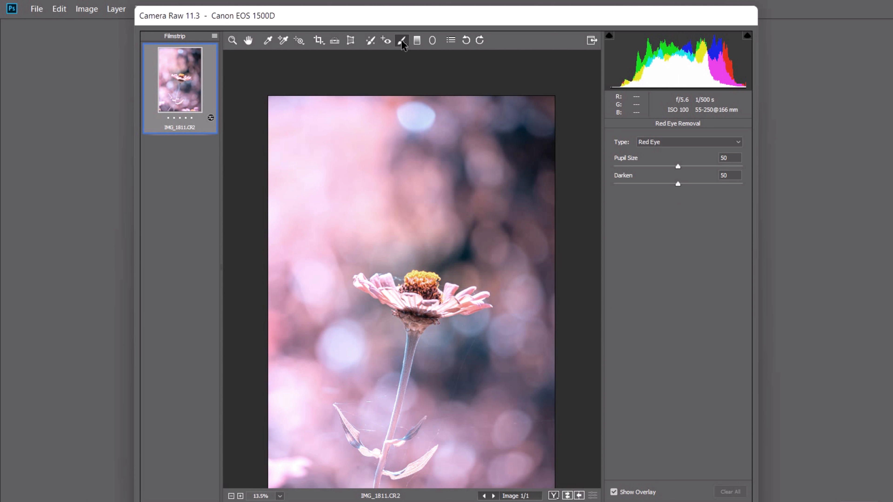
click(401, 40)
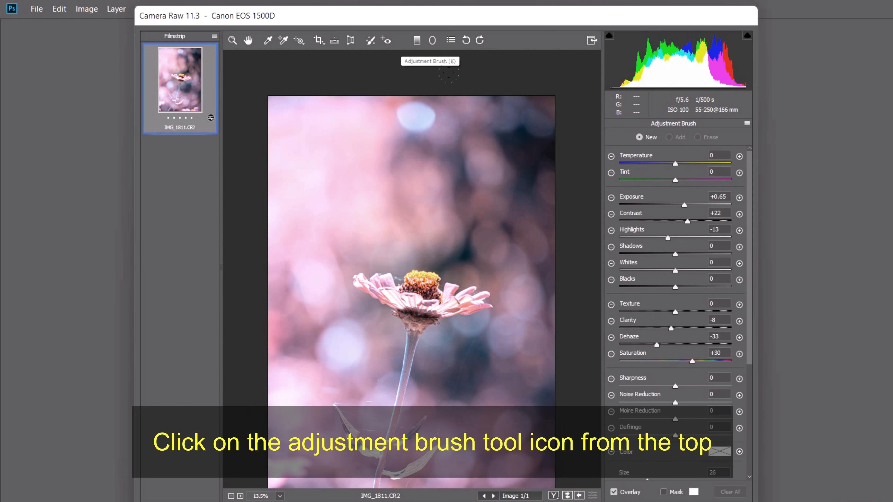
click(747, 125)
click(766, 154)
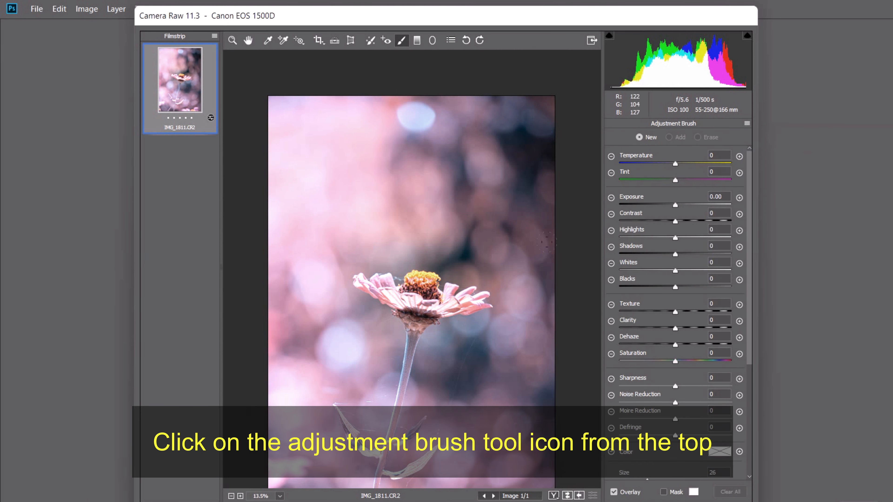
mouse_move(662, 330)
mouse_down()
mouse_move(607, 330)
mouse_move(634, 314)
mouse_move(615, 311)
mouse_up()
mouse_move(526, 297)
mouse_down()
mouse_move(529, 274)
mouse_move(450, 148)
mouse_move(308, 172)
mouse_move(289, 208)
mouse_up()
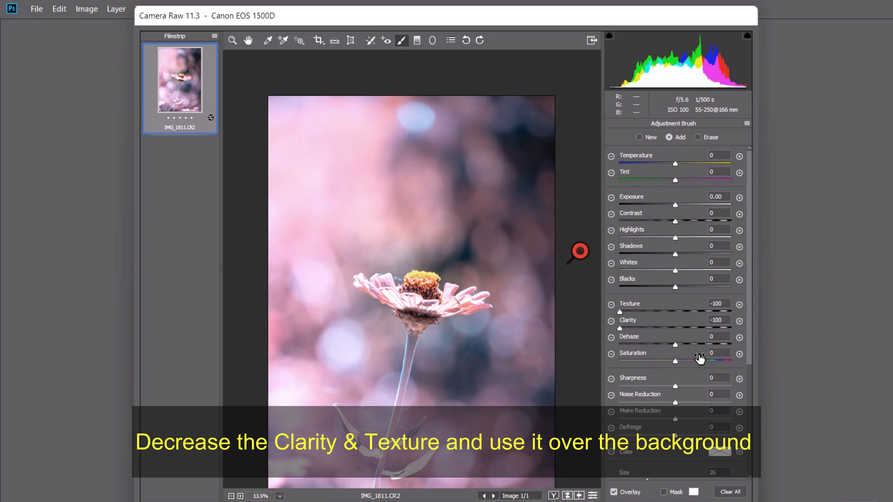
drag(675, 205, 686, 208)
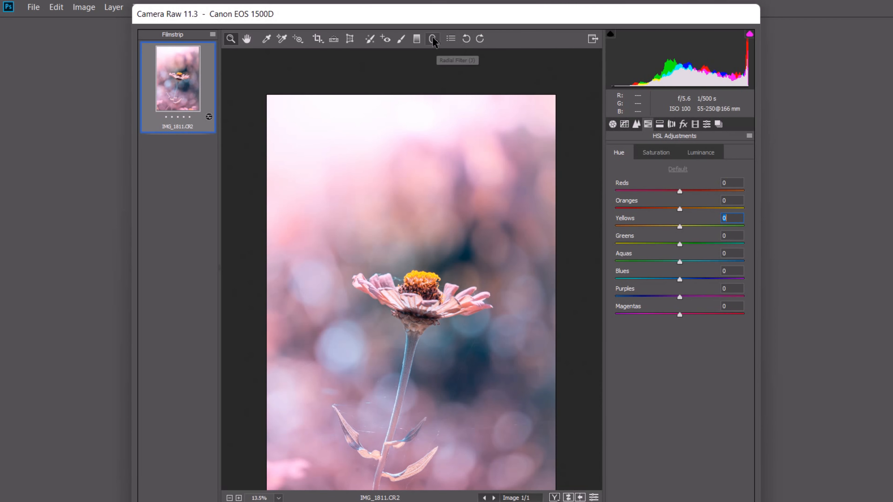
- Draw a new radial filter over the background above the flower and reset its local correction settings
click(432, 40)
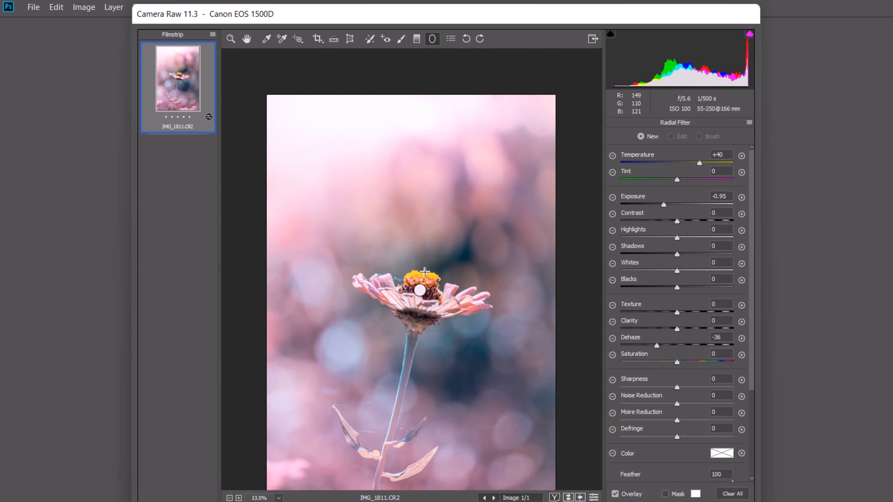
drag(433, 159, 492, 211)
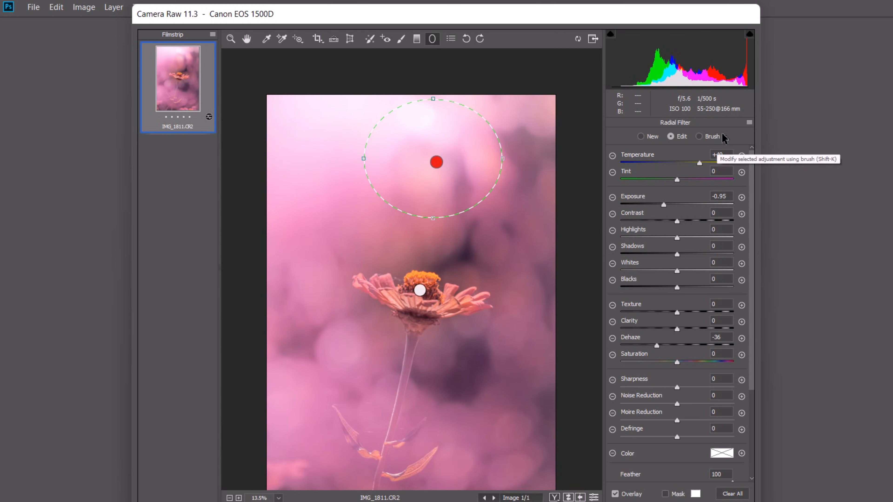
click(751, 123)
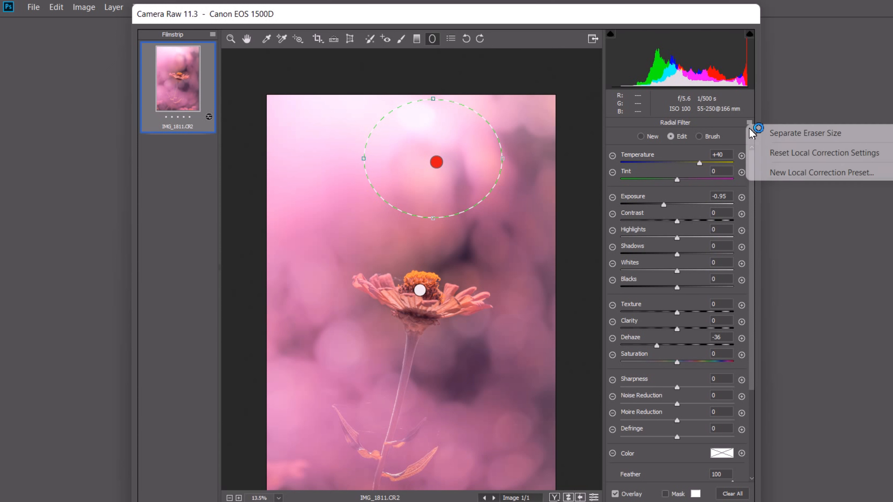
click(768, 152)
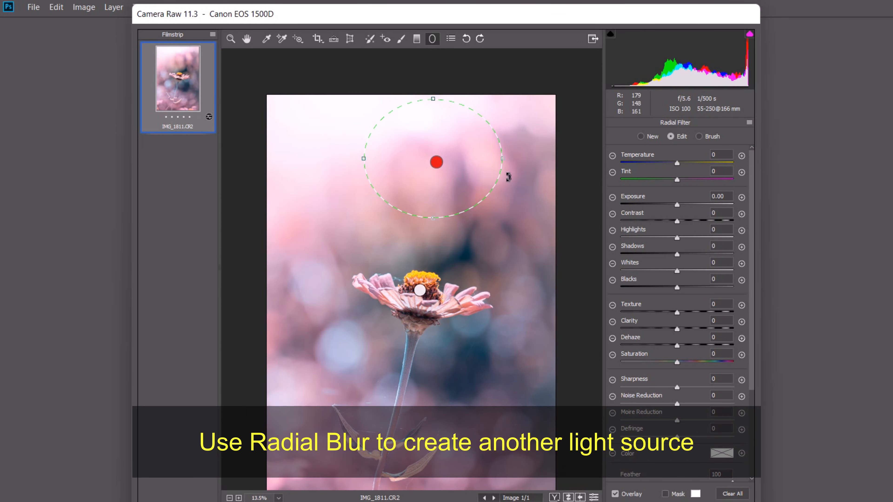
- Set the new radial filter's Exposure to +0.45 and move its ellipse toward the photo's upper right
click(694, 204)
drag(694, 205, 683, 204)
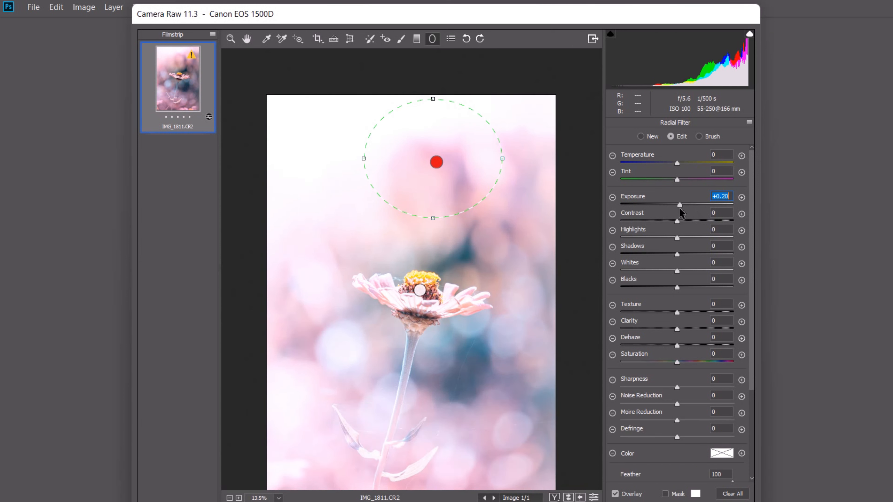
drag(451, 170, 439, 309)
drag(440, 310, 487, 180)
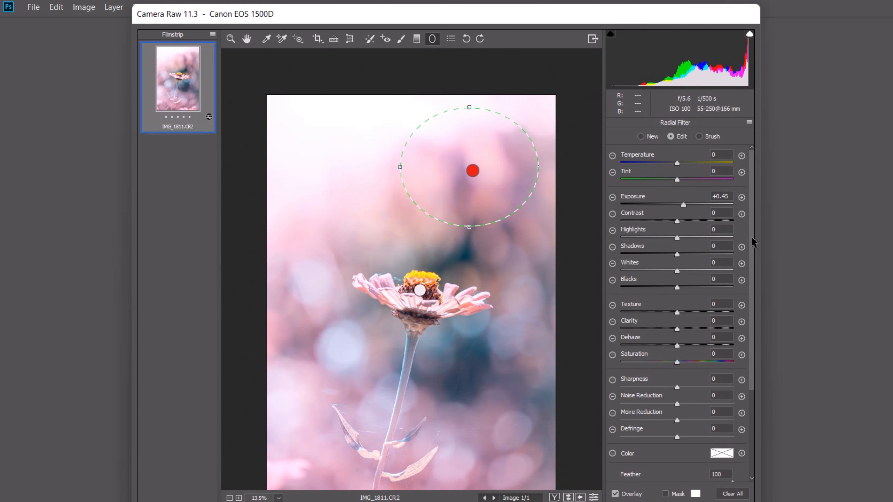
- Switch the radial filter's effect to Inside and raise its Exposure to +2.00
scroll(755, 245, down, 5)
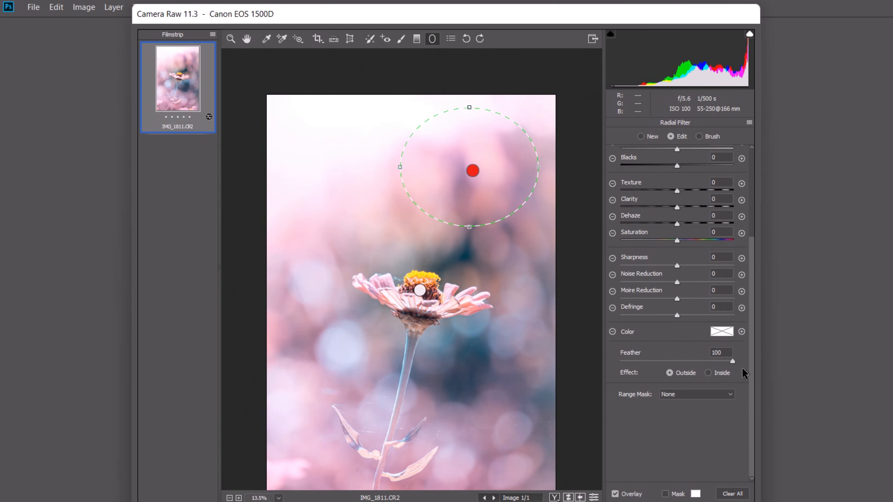
click(723, 372)
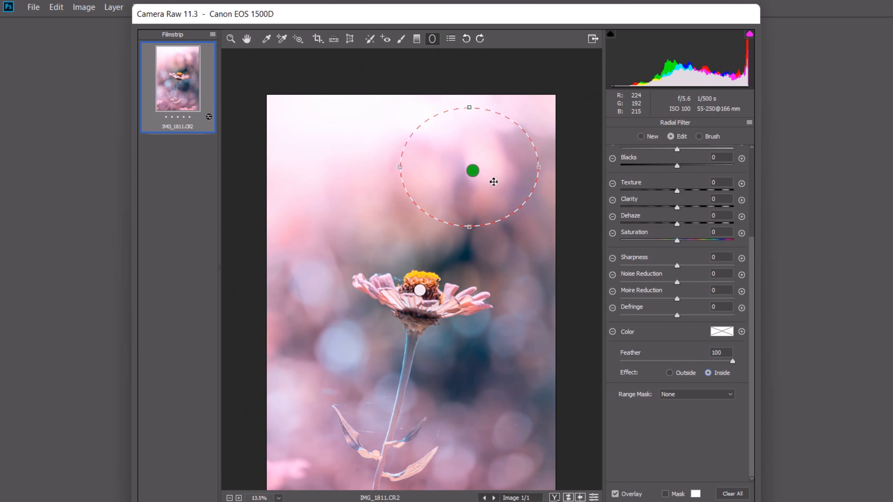
drag(754, 294, 748, 197)
click(705, 205)
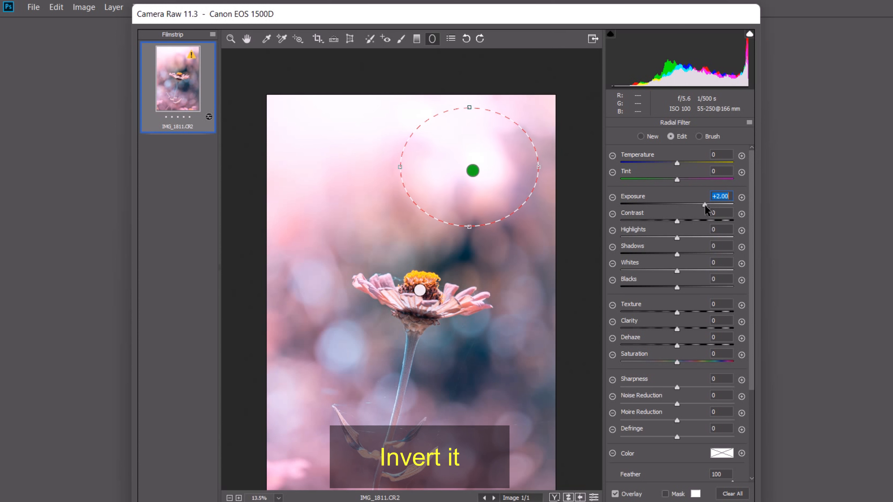
- Set the light-source filter to Exposure +2.50, Temperature +100 and Dehaze -27, and shift it into the photo's upper-right corner
drag(715, 163, 771, 162)
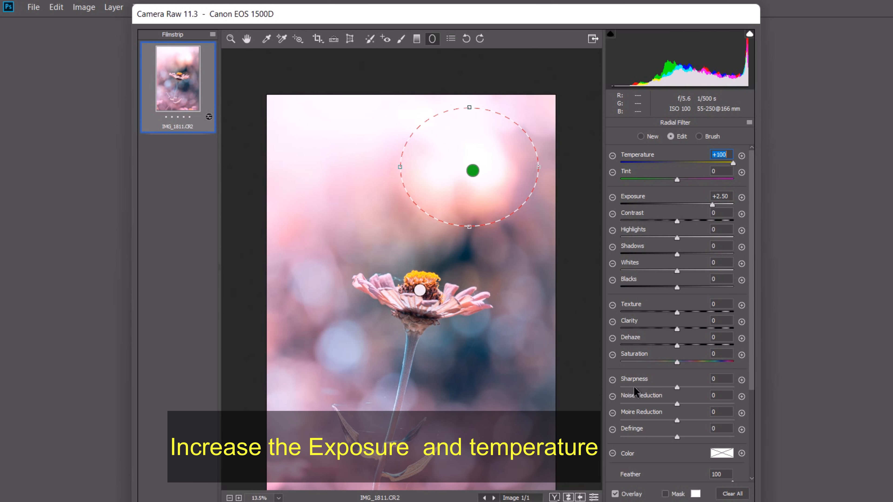
click(662, 345)
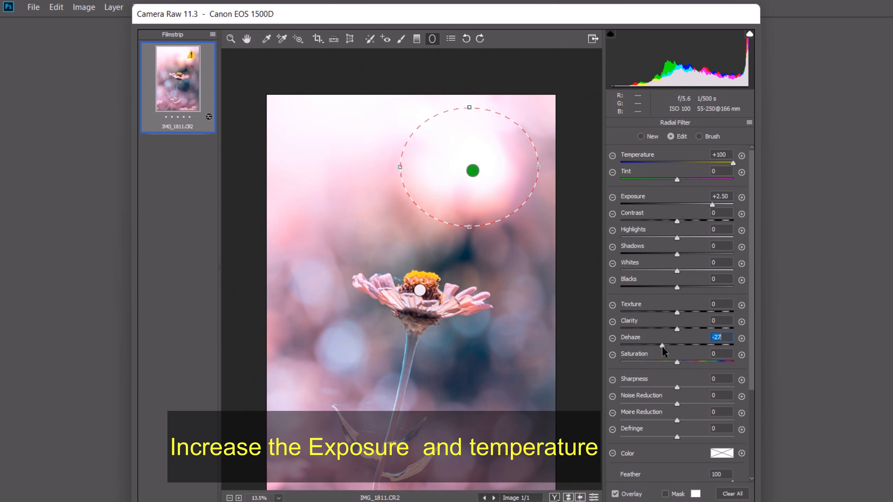
drag(489, 183, 513, 163)
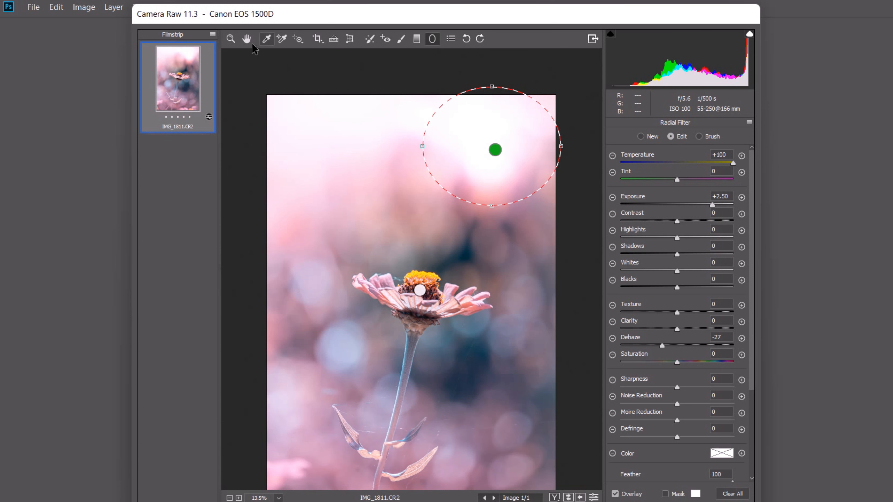
- Leave the radial filter and set the Blues luminance to +70 in the HSL adjustments
click(232, 39)
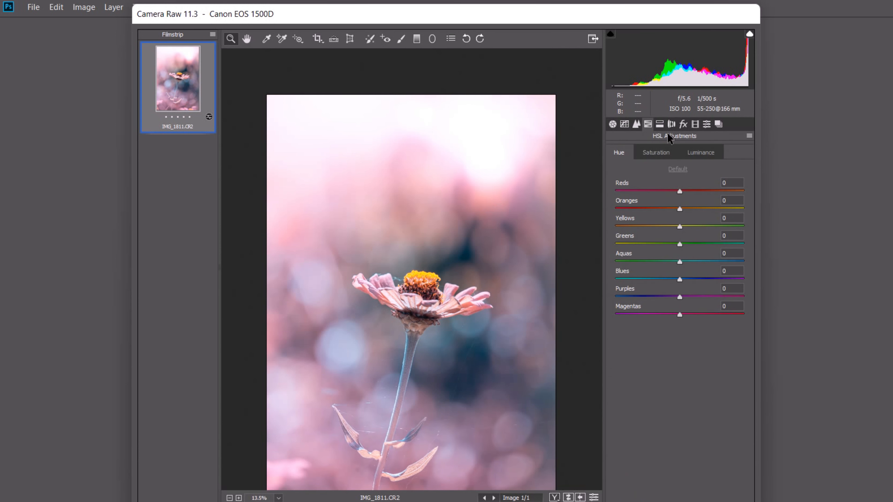
click(700, 157)
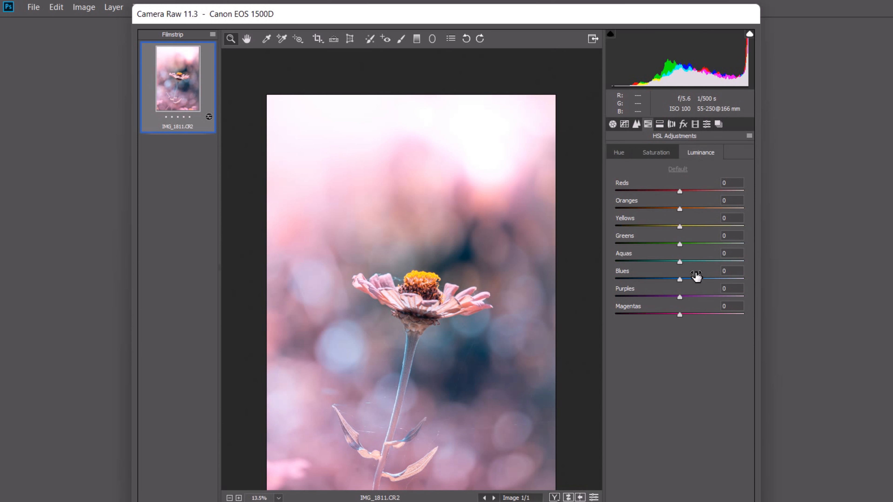
drag(697, 278, 725, 277)
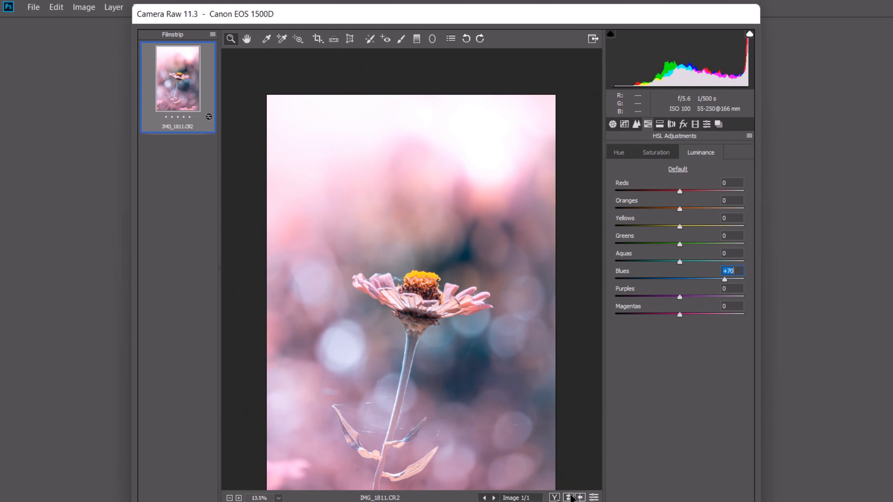
- Cycle through the before/after comparison views of the graded photo
click(580, 498)
click(555, 497)
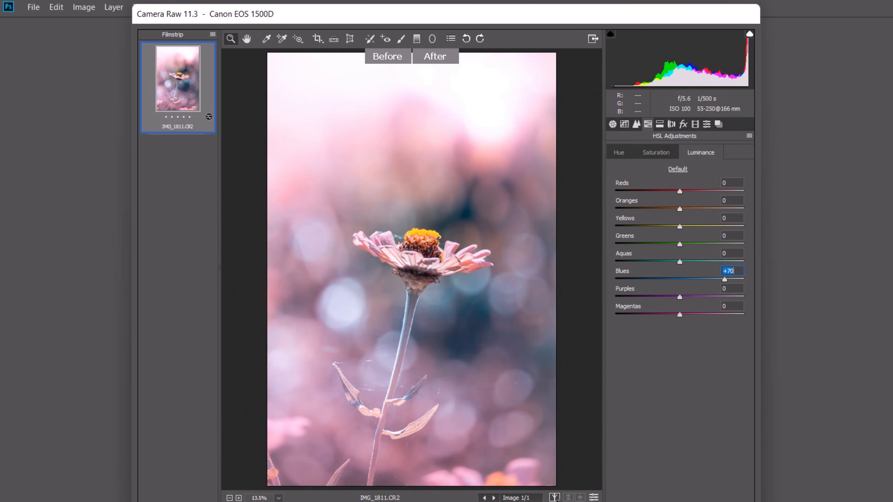
click(555, 497)
click(554, 498)
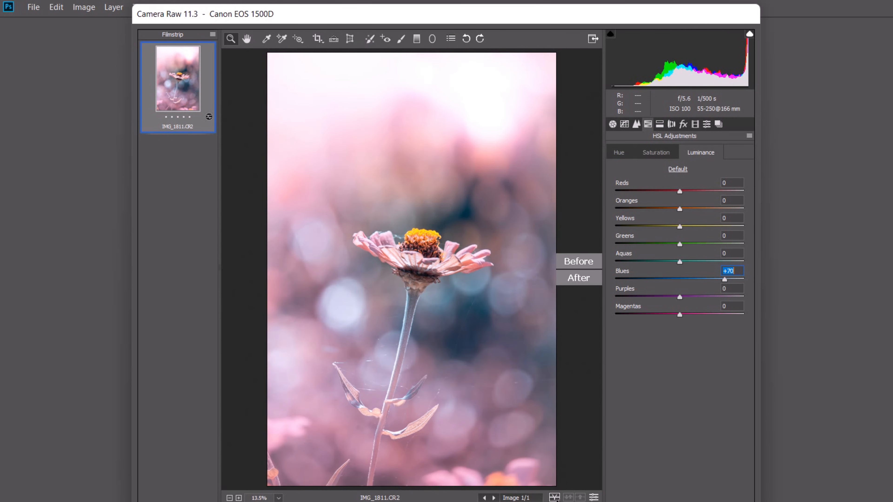
- Open the graded photo in the main Photoshop editor and inspect the flower
click(634, 501)
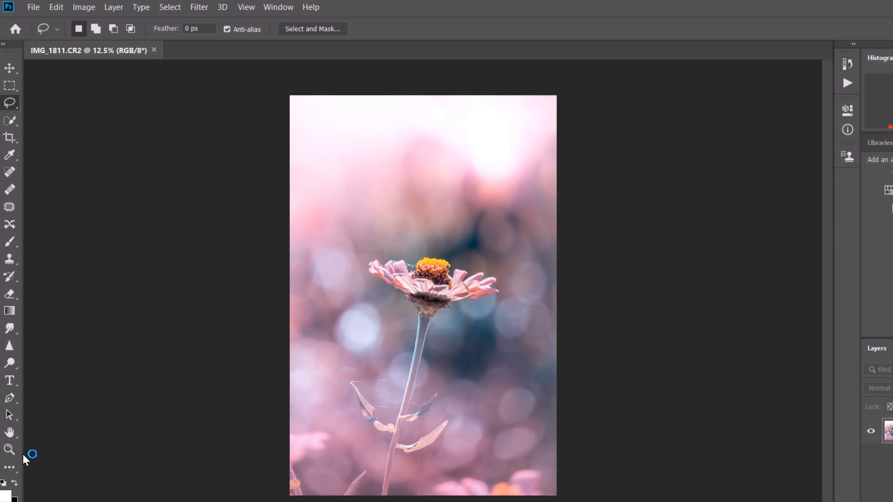
click(9, 449)
drag(436, 293, 437, 266)
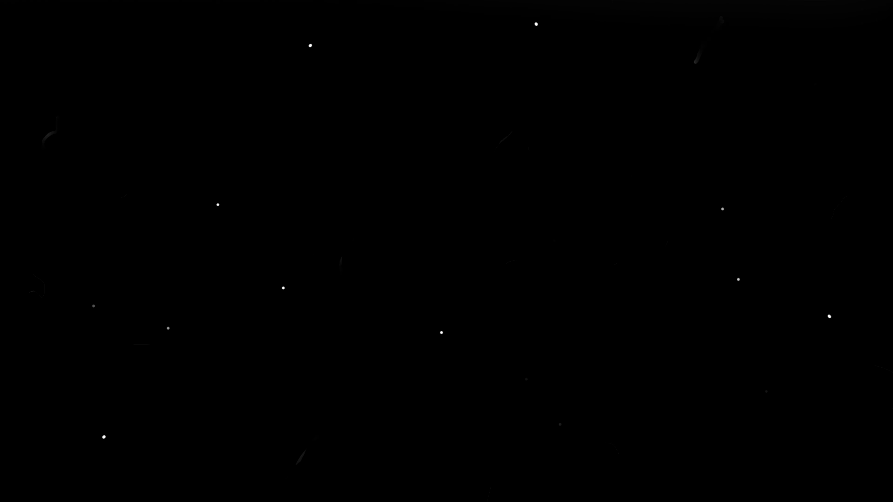